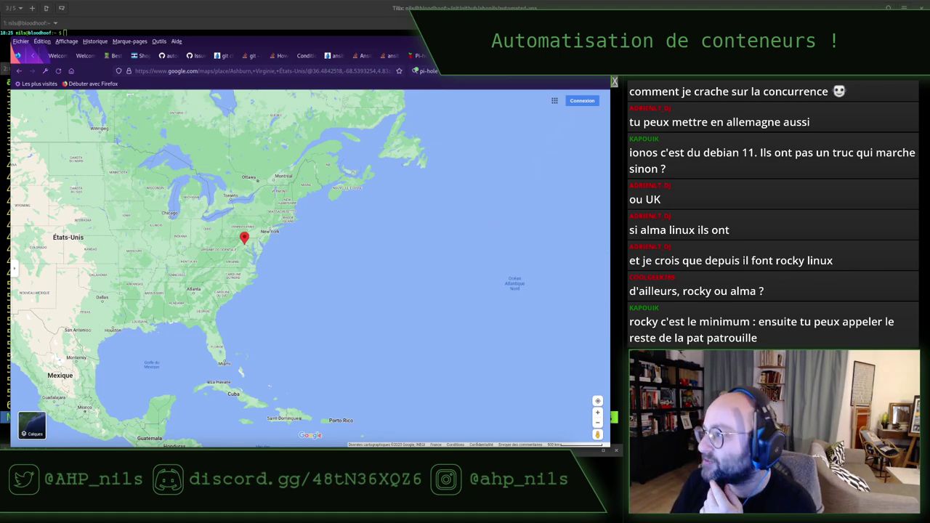
Examine where Ashburn, Virginia lies on the map of the eastern United States, then close the map.
{"action": "key", "text": "ctrl+w"}
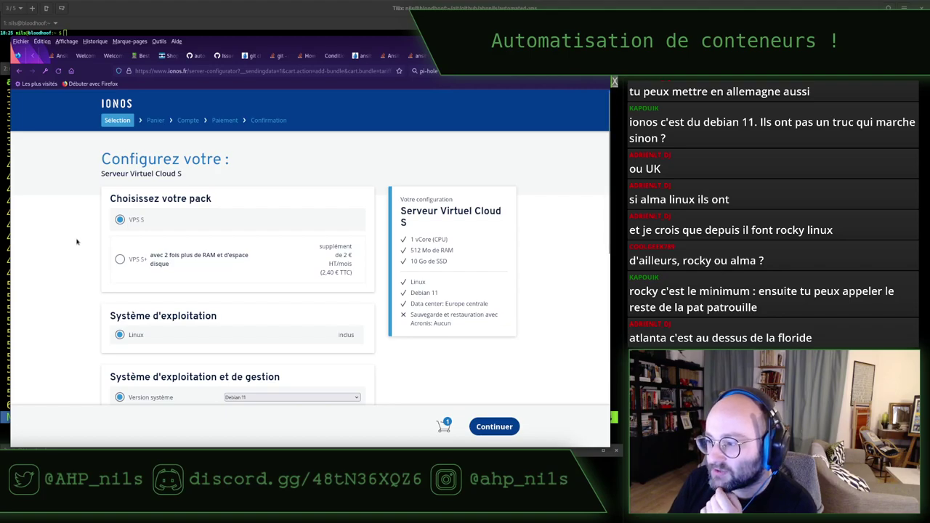
{"action": "key", "text": "ctrl+shift+Tab"}
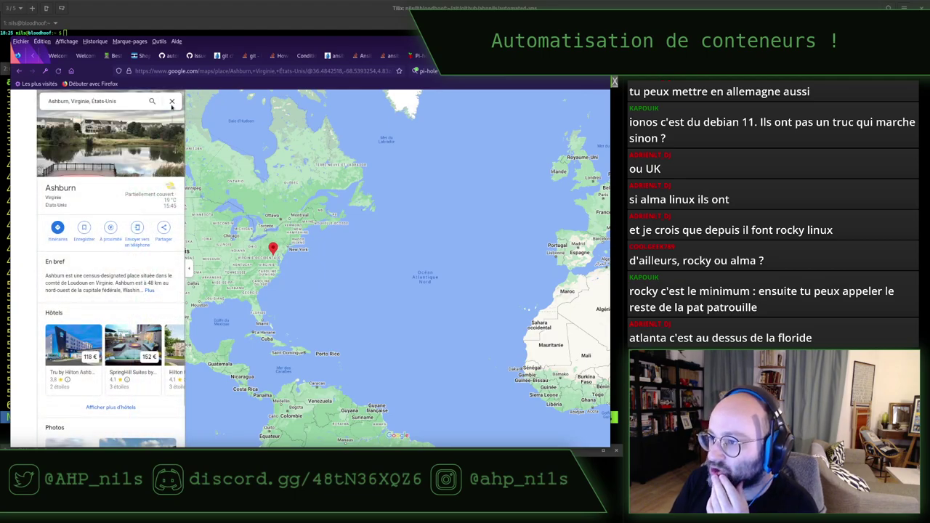
{"action": "mouse_move", "coordinate": [291, 278]}
{"action": "left_mouse_down"}
{"action": "mouse_move", "coordinate": [391, 326]}
{"action": "mouse_move", "coordinate": [336, 269]}
{"action": "left_mouse_up"}
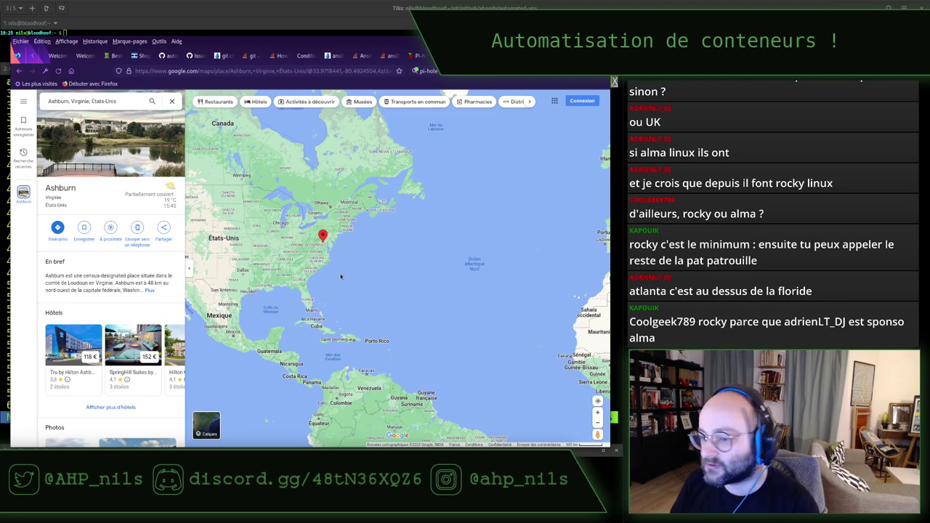
{"action": "scroll", "coordinate": [341, 276], "scroll_direction": "up", "scroll_amount": 2}
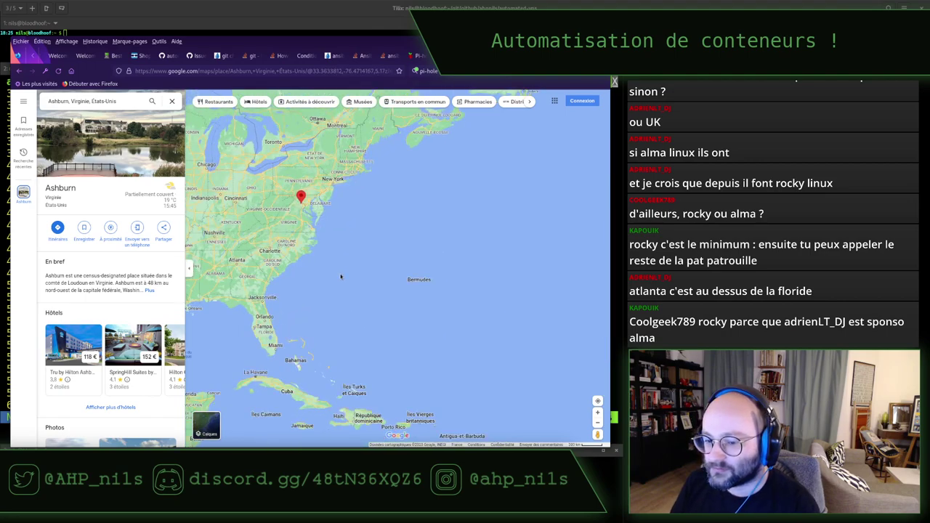
{"action": "left_click_drag", "start_coordinate": [270, 261], "coordinate": [377, 271]}
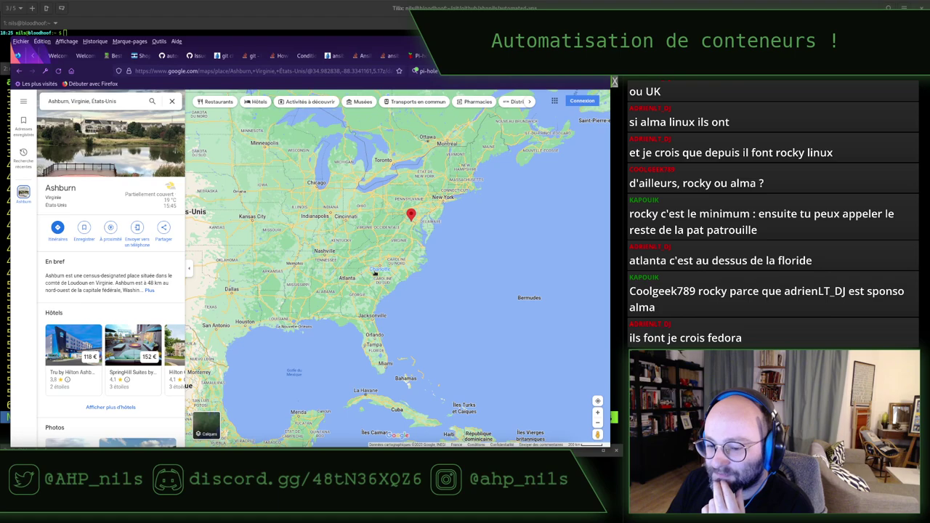
{"action": "key", "text": "ctrl+w"}
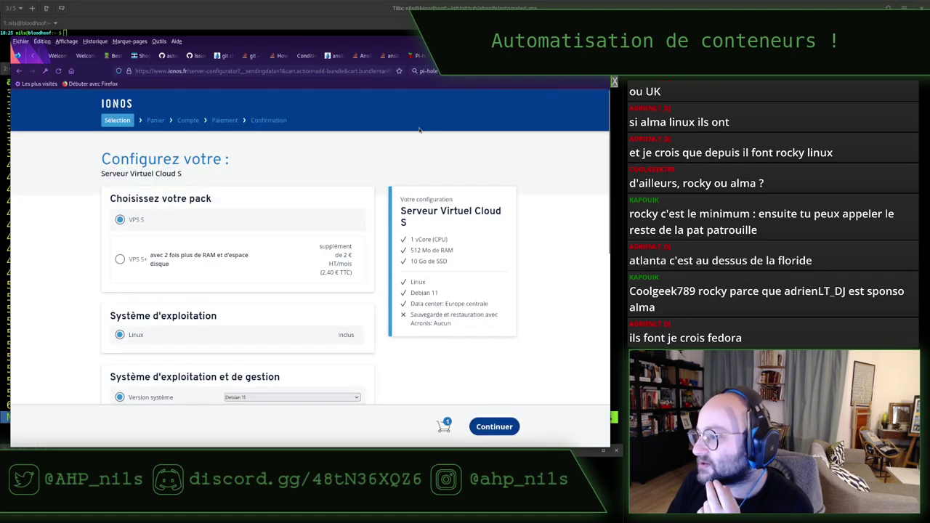
Check which Linux system versions are offered for the IONOS Serveur Virtuel Cloud S.
{"action": "scroll", "coordinate": [253, 255], "scroll_direction": "down", "scroll_amount": 1}
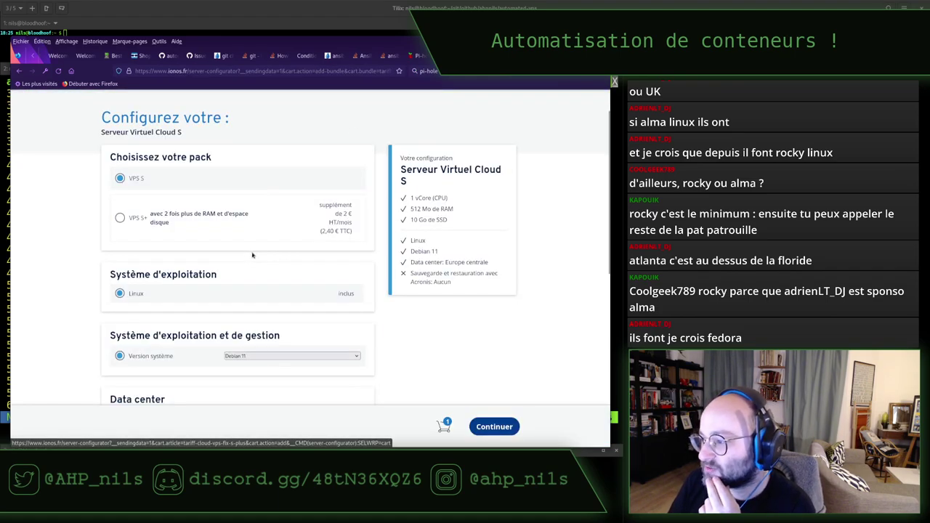
{"action": "left_click", "coordinate": [266, 359]}
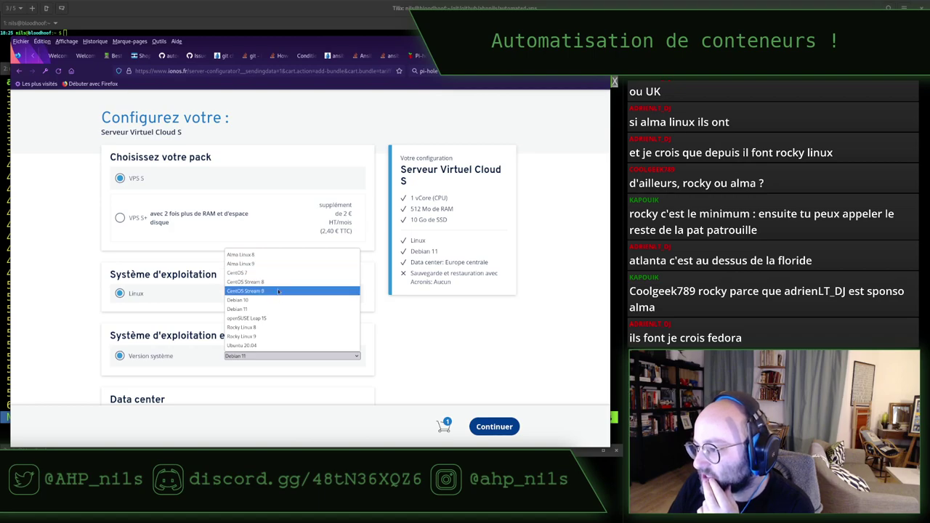
{"action": "left_click", "coordinate": [300, 358]}
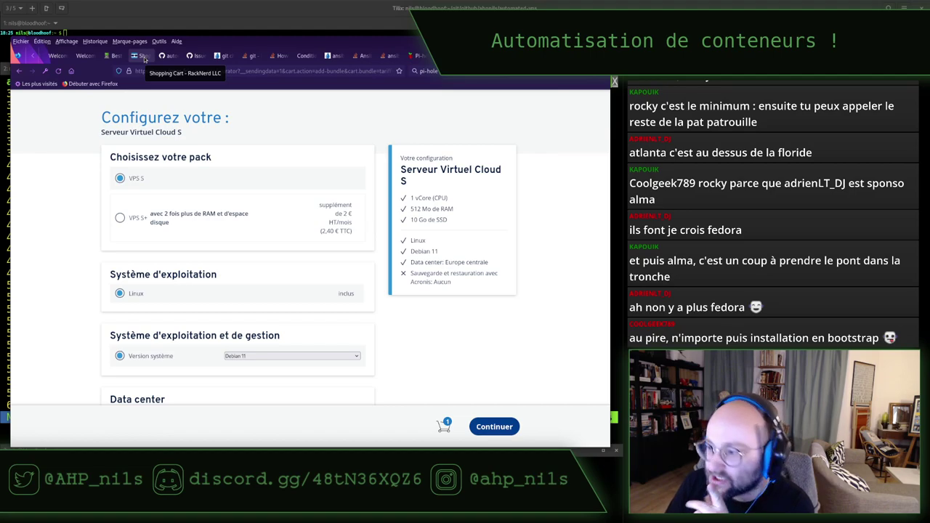
Review the IONOS server configuration, including the pack, data center and Acronis backup options.
{"action": "triple_click", "coordinate": [156, 156]}
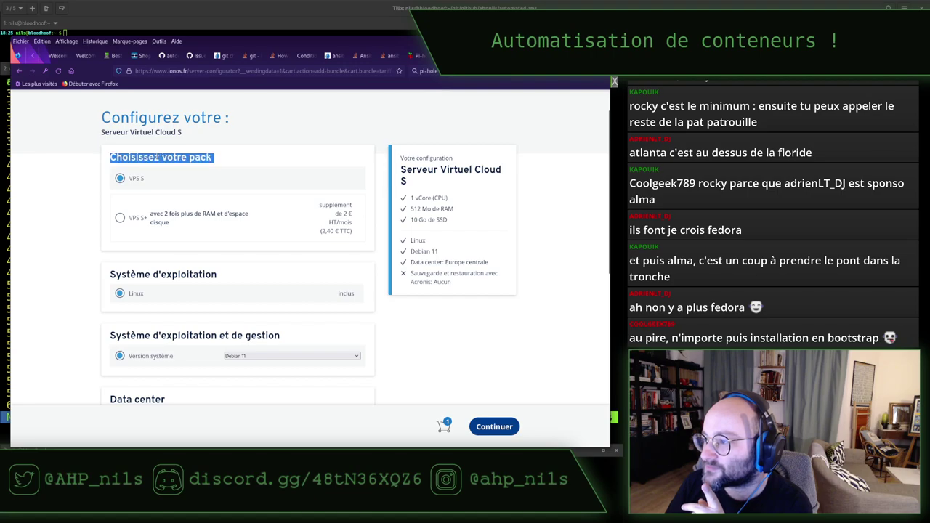
{"action": "left_click", "coordinate": [122, 196]}
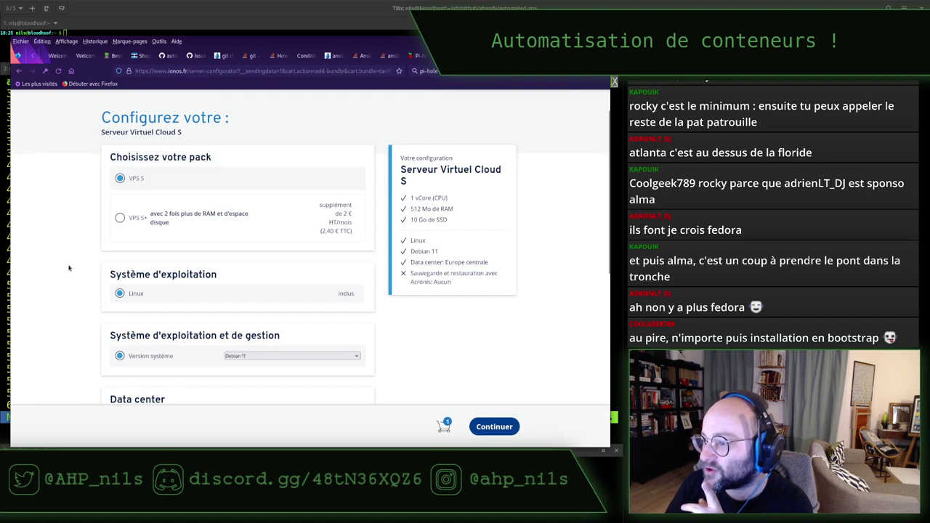
{"action": "scroll", "coordinate": [69, 266], "scroll_direction": "down", "scroll_amount": 3}
{"action": "scroll", "coordinate": [69, 266], "scroll_direction": "down", "scroll_amount": 1}
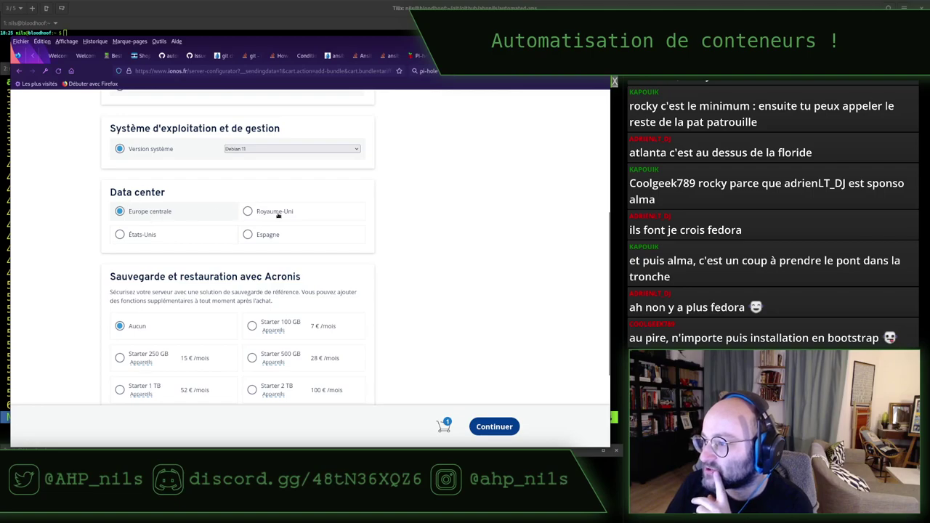
{"action": "scroll", "coordinate": [53, 222], "scroll_direction": "down", "scroll_amount": 4}
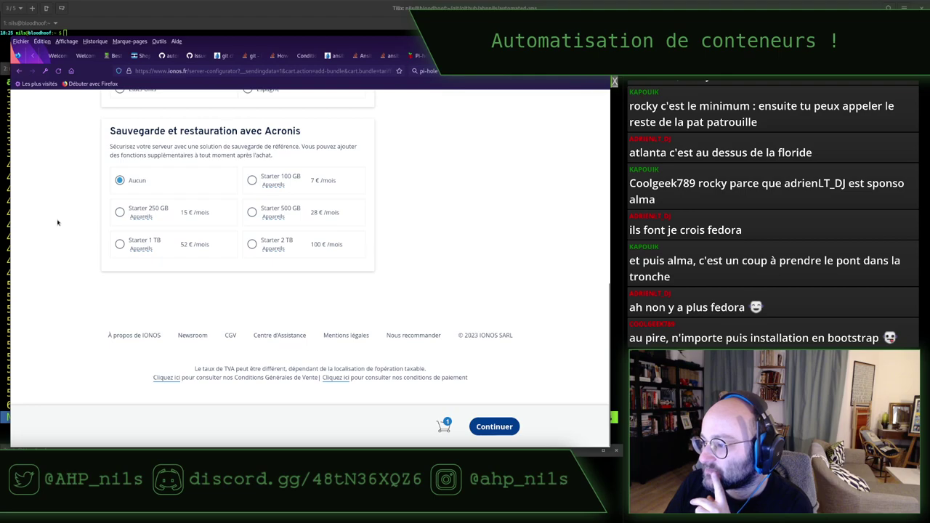
{"action": "scroll", "coordinate": [59, 223], "scroll_direction": "up", "scroll_amount": 10}
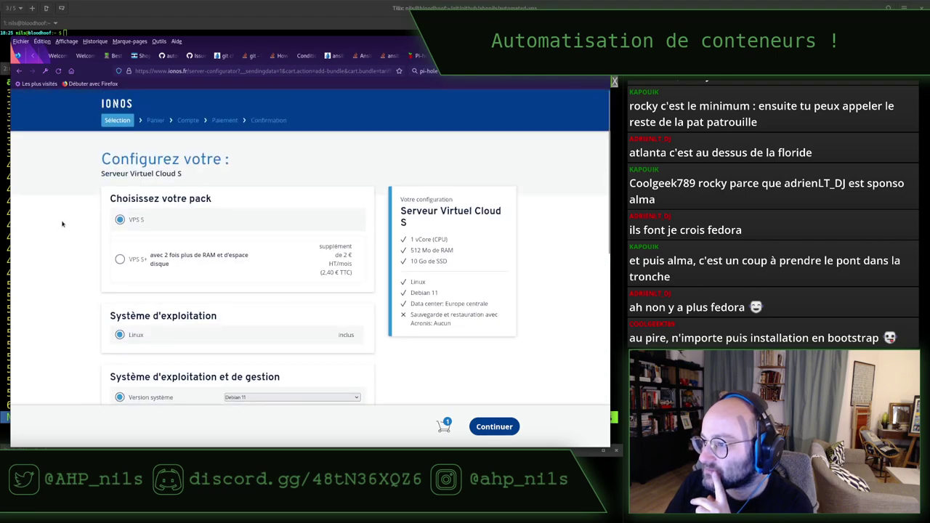
{"action": "left_click_drag", "start_coordinate": [129, 173], "coordinate": [186, 173]}
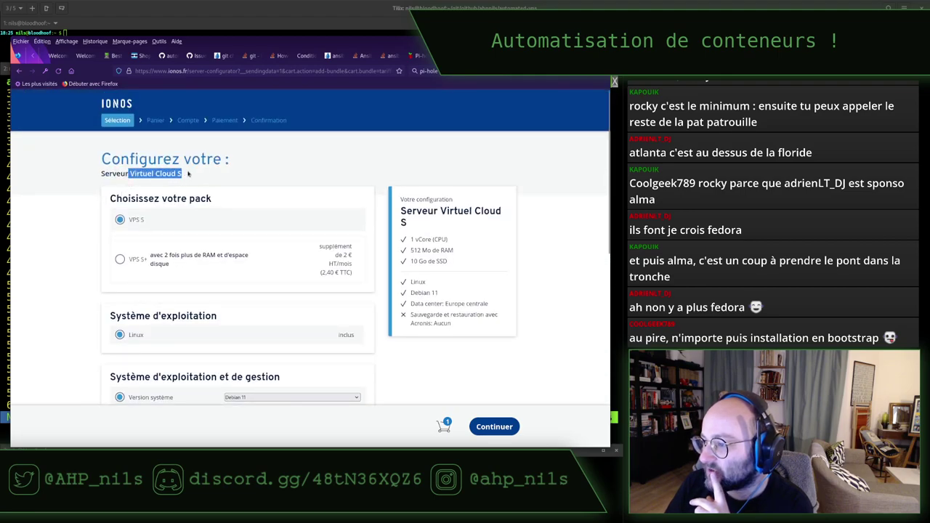
{"action": "left_click", "coordinate": [199, 172]}
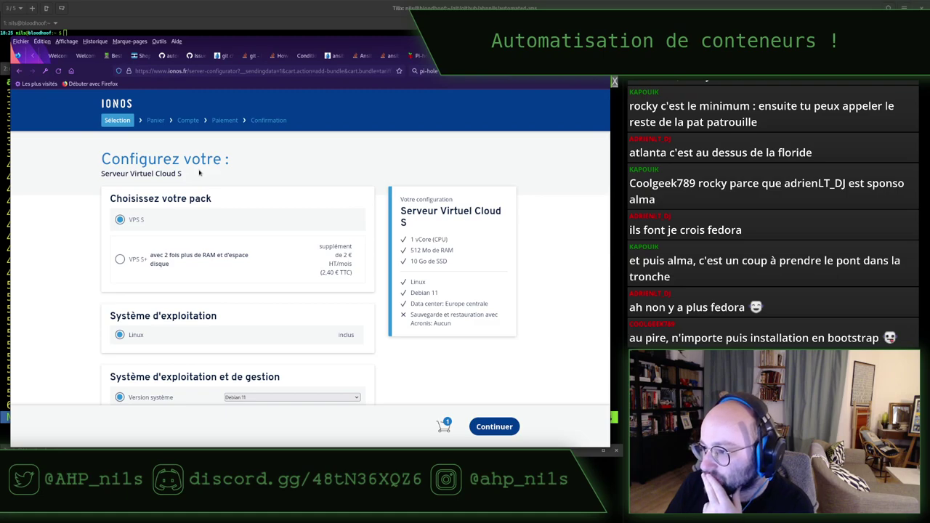
{"action": "scroll", "coordinate": [60, 253], "scroll_direction": "down", "scroll_amount": 1}
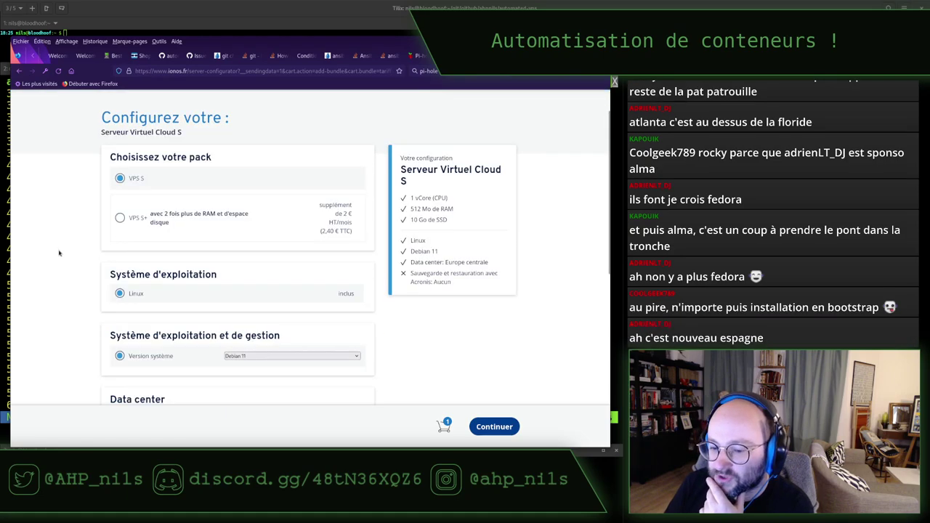
{"action": "scroll", "coordinate": [59, 252], "scroll_direction": "up", "scroll_amount": 1}
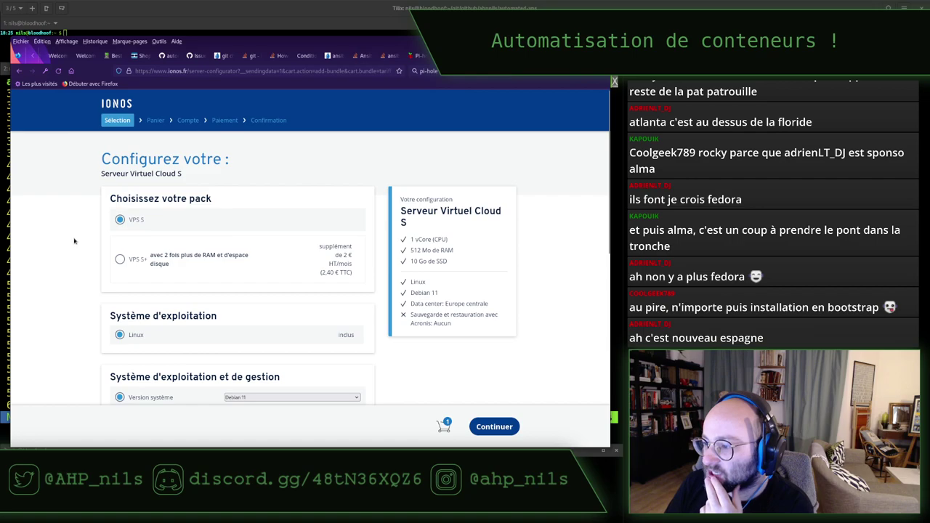
Look through the IONOS system version choices again, keeping Debian 11 selected.
{"action": "scroll", "coordinate": [78, 230], "scroll_direction": "down", "scroll_amount": 3}
{"action": "left_click", "coordinate": [289, 275]}
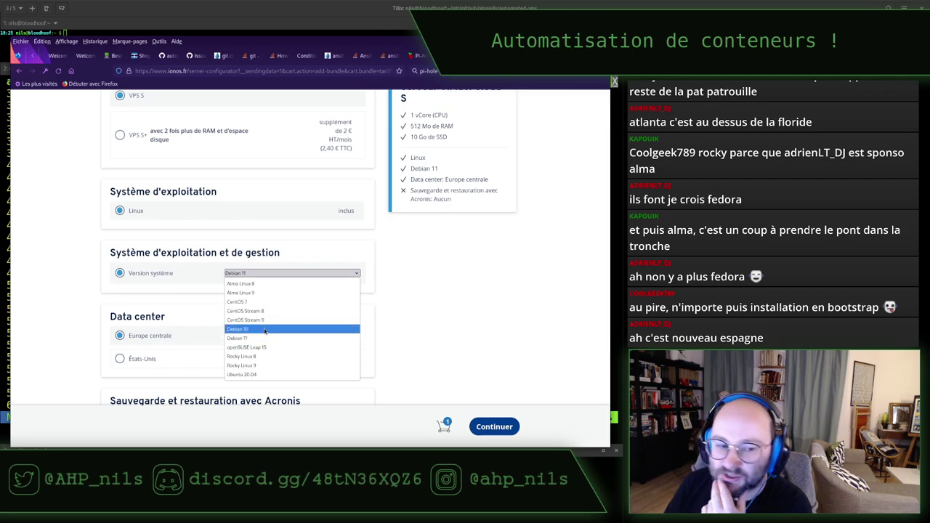
{"action": "left_click", "coordinate": [444, 313]}
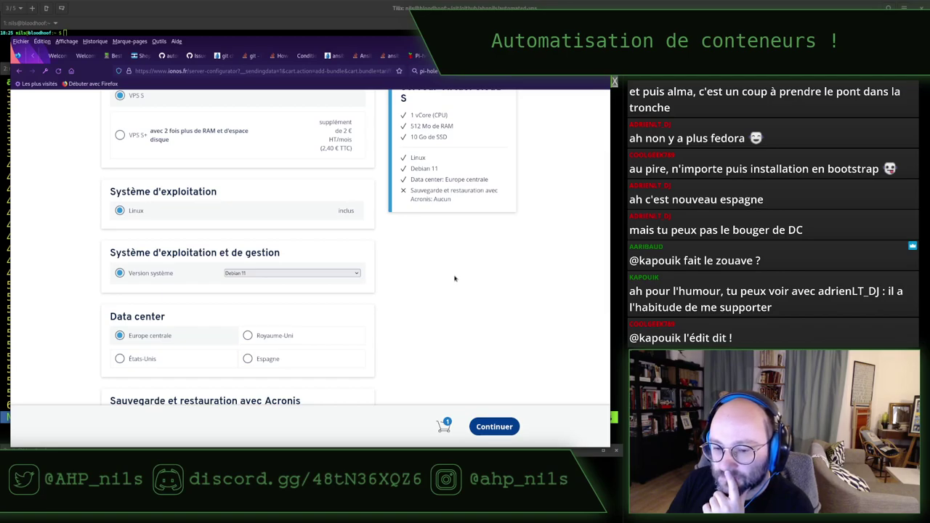
{"action": "left_click", "coordinate": [280, 274]}
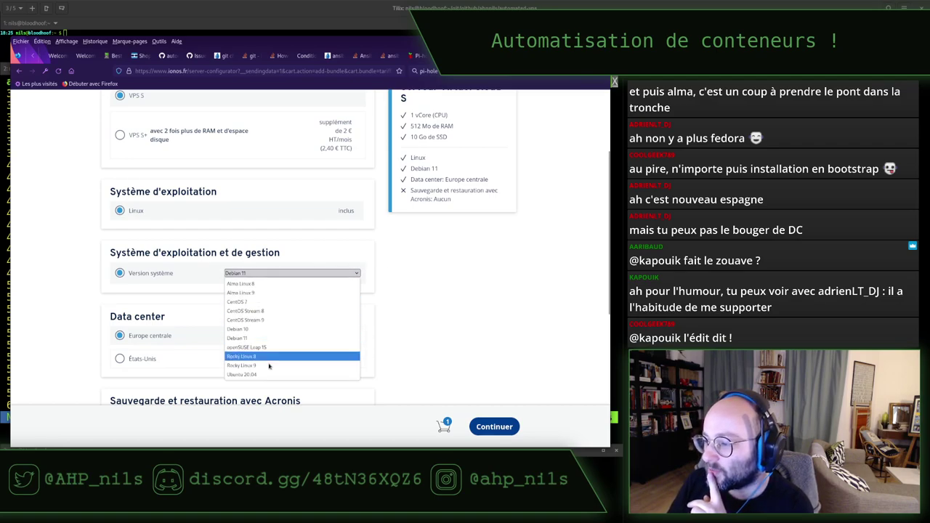
{"action": "left_click", "coordinate": [291, 338]}
Switch to the RackNerd shopping cart and check the operating systems offered for the VPS.
{"action": "left_click", "coordinate": [139, 56]}
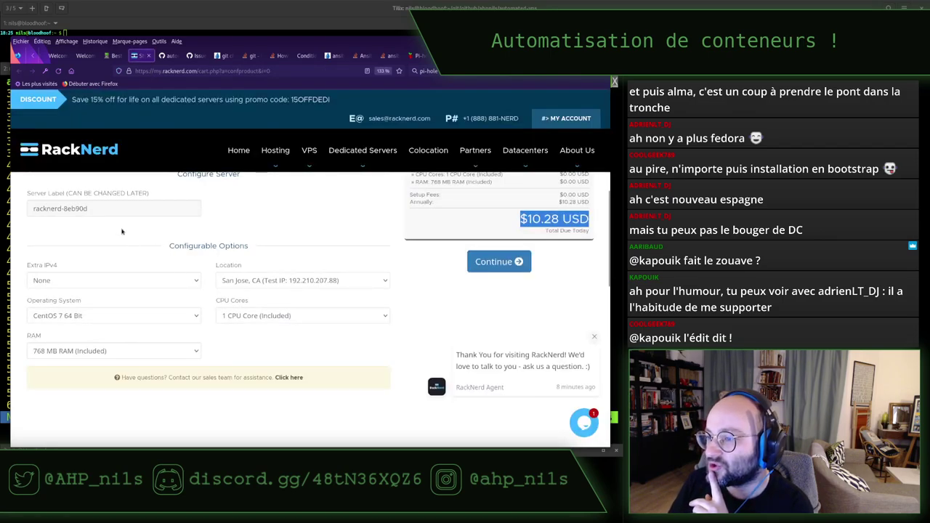
{"action": "left_click", "coordinate": [137, 320]}
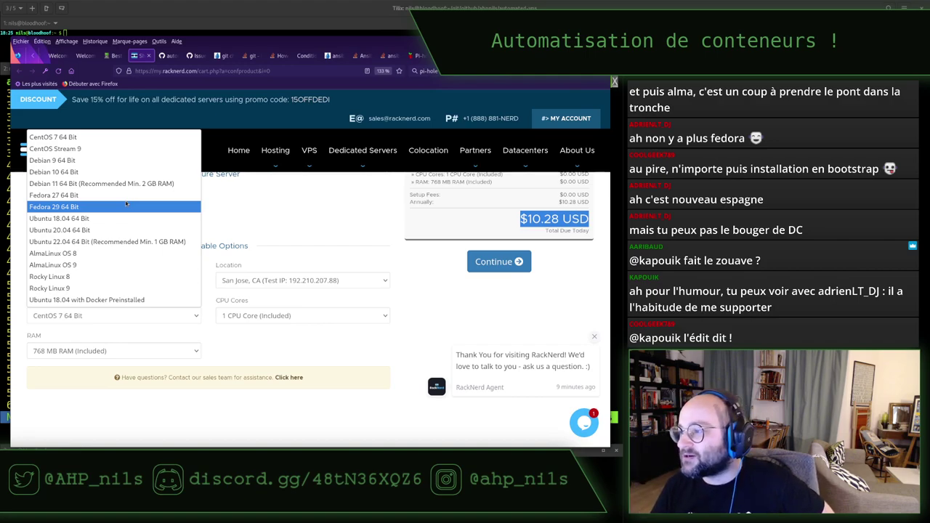
{"action": "left_click", "coordinate": [359, 235]}
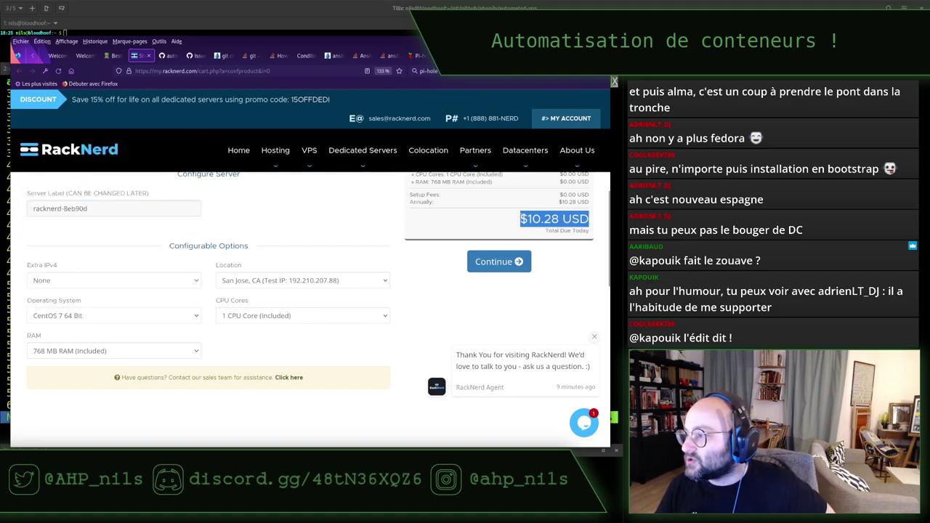
Go back to the 768 MB KVM VPS plan details and dismiss the sales chat pop-ups covering the order summary.
{"action": "left_click_drag", "start_coordinate": [520, 218], "coordinate": [565, 218]}
{"action": "left_click", "coordinate": [565, 216]}
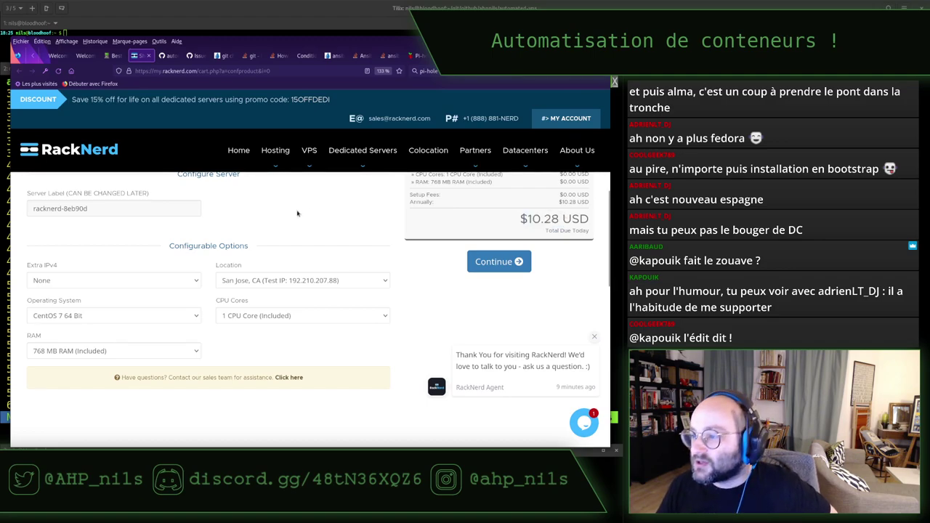
{"action": "scroll", "coordinate": [272, 236], "scroll_direction": "up", "scroll_amount": 4}
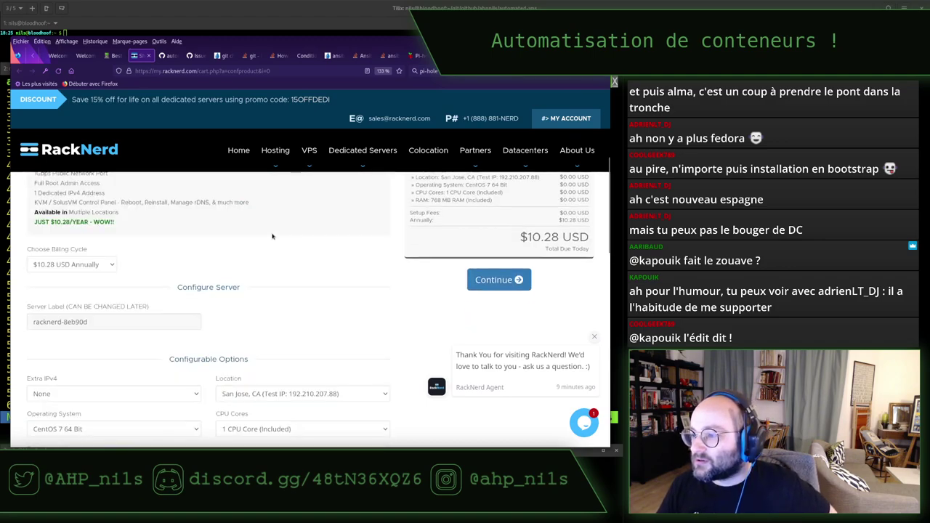
{"action": "scroll", "coordinate": [273, 236], "scroll_direction": "up", "scroll_amount": 1}
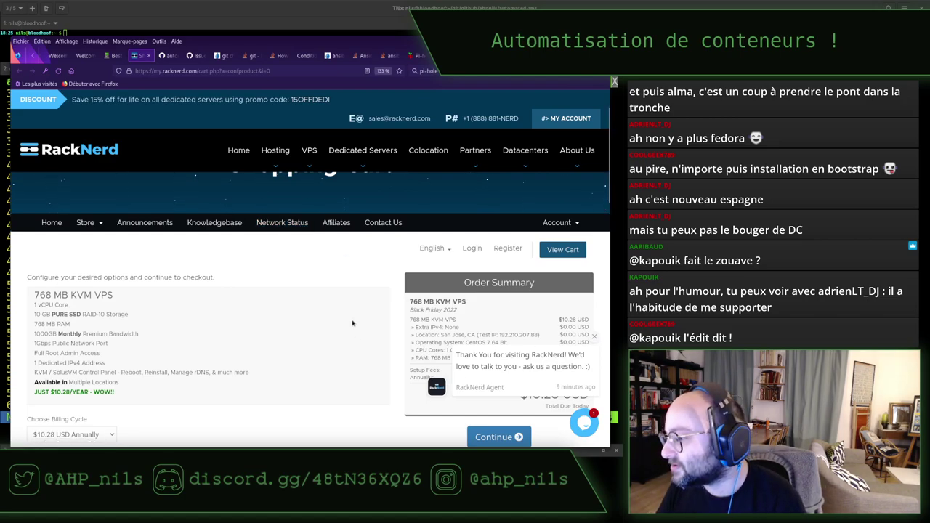
{"action": "left_click", "coordinate": [595, 339]}
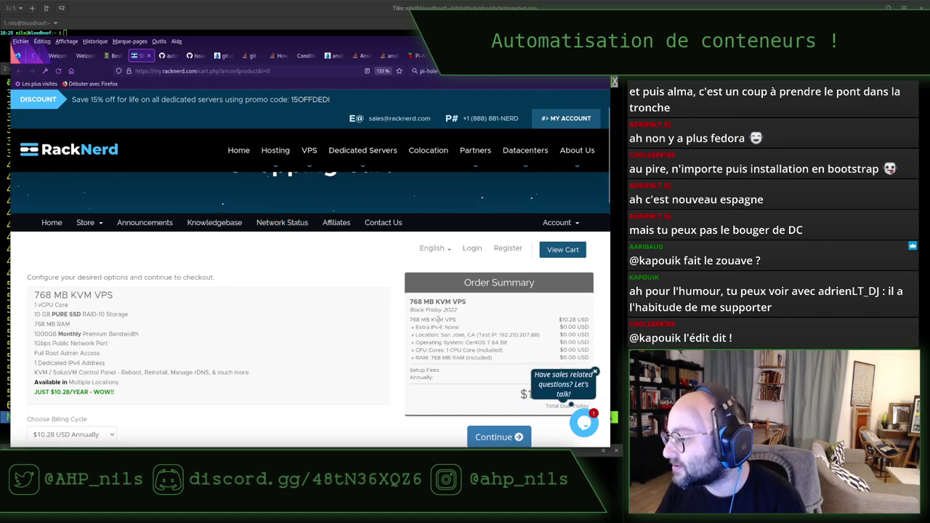
{"action": "scroll", "coordinate": [363, 311], "scroll_direction": "down", "scroll_amount": 1}
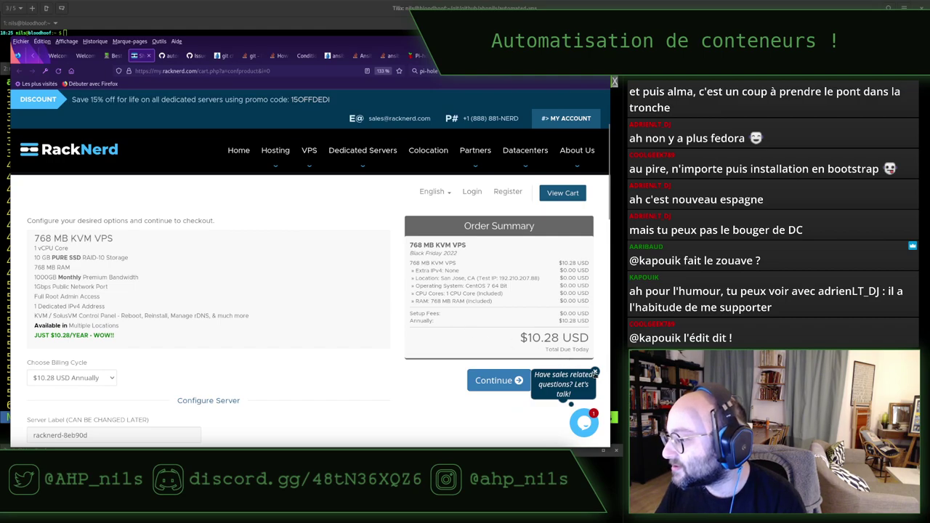
{"action": "left_click", "coordinate": [595, 372]}
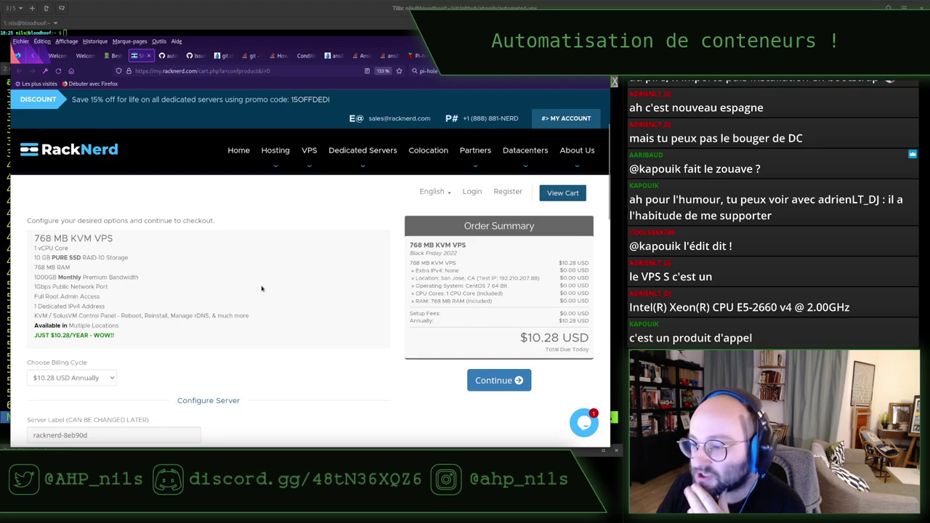
Check the billing cycle choices for the 768 MB KVM VPS, keeping the annual cycle.
{"action": "scroll", "coordinate": [262, 289], "scroll_direction": "down", "scroll_amount": 2}
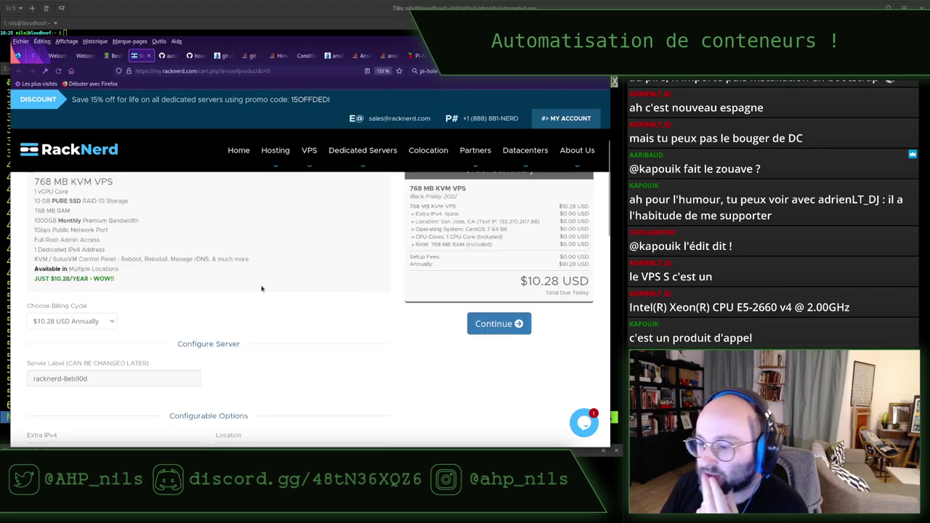
{"action": "scroll", "coordinate": [262, 287], "scroll_direction": "down", "scroll_amount": 2}
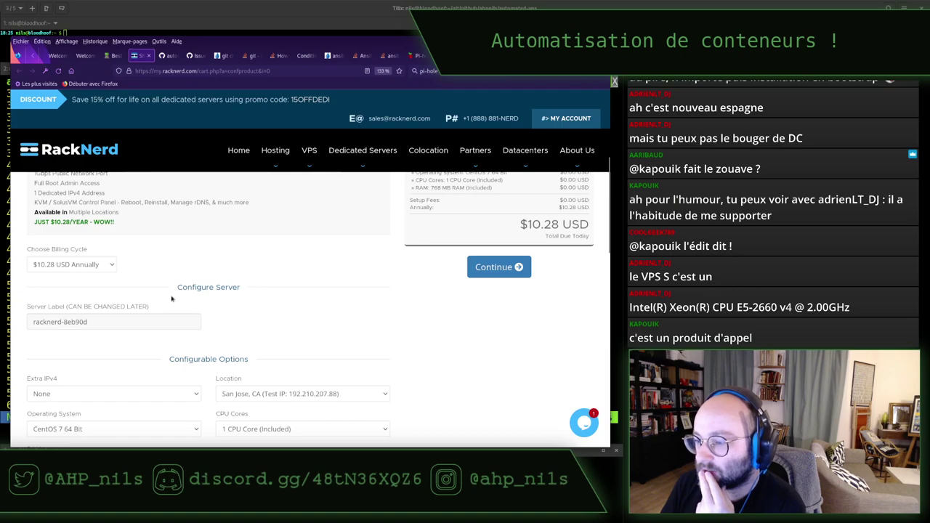
{"action": "left_click", "coordinate": [112, 266]}
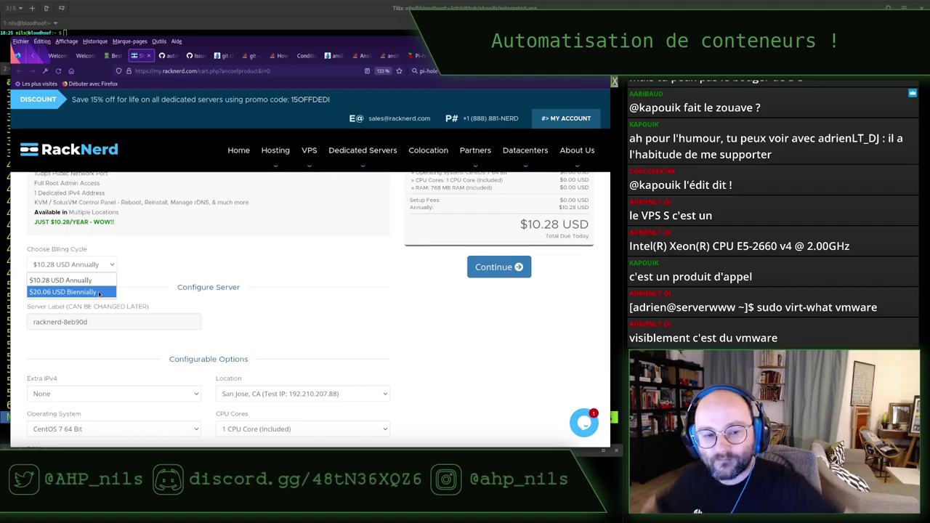
{"action": "left_click", "coordinate": [181, 252]}
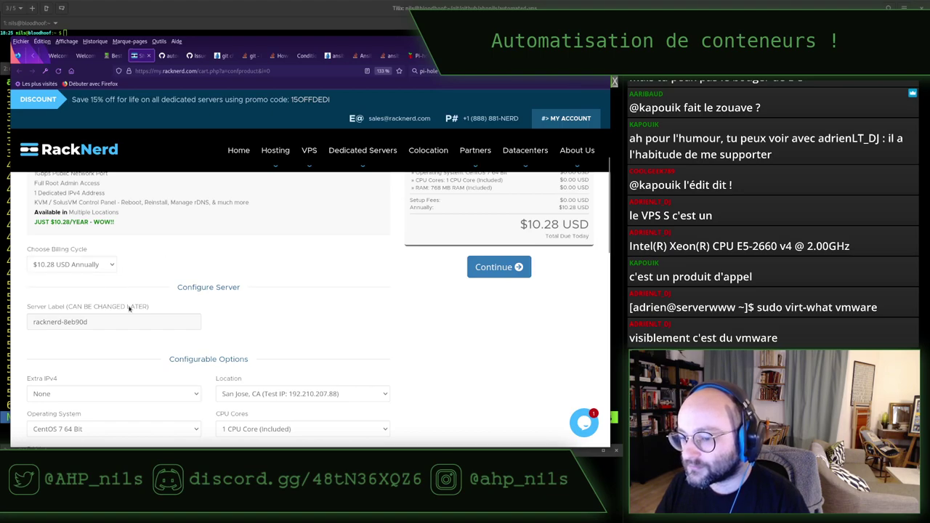
{"action": "scroll", "coordinate": [130, 309], "scroll_direction": "down", "scroll_amount": 1}
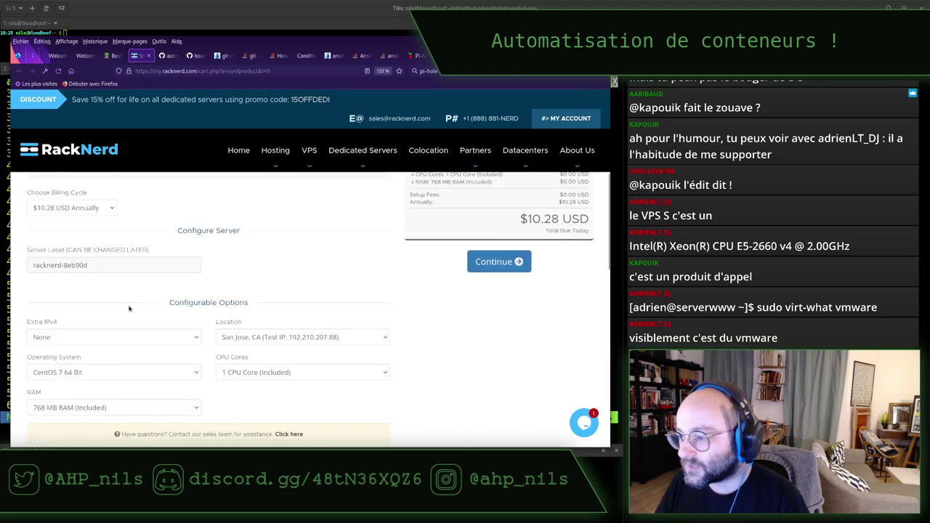
Try the 768 MB KVM VPS with 2 CPU cores at $6.00 USD and check the order summary.
{"action": "left_click", "coordinate": [263, 374]}
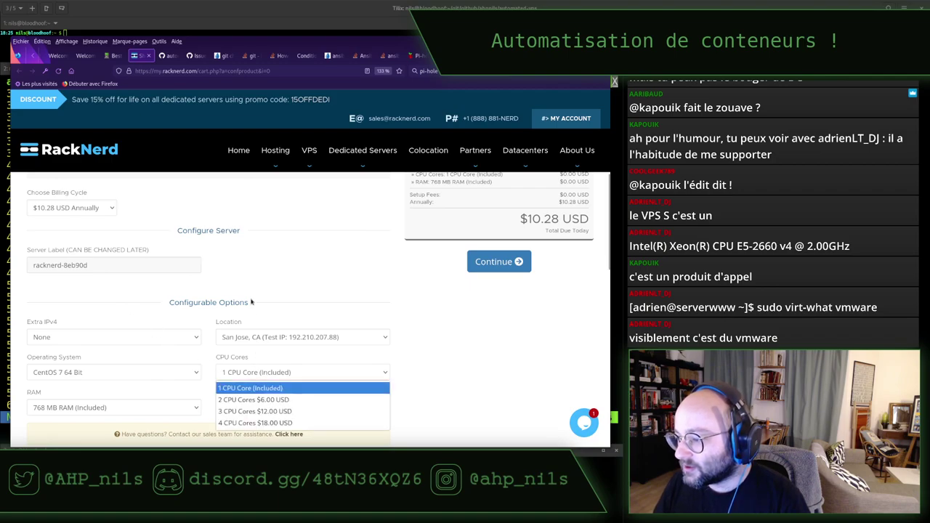
{"action": "left_click", "coordinate": [280, 400]}
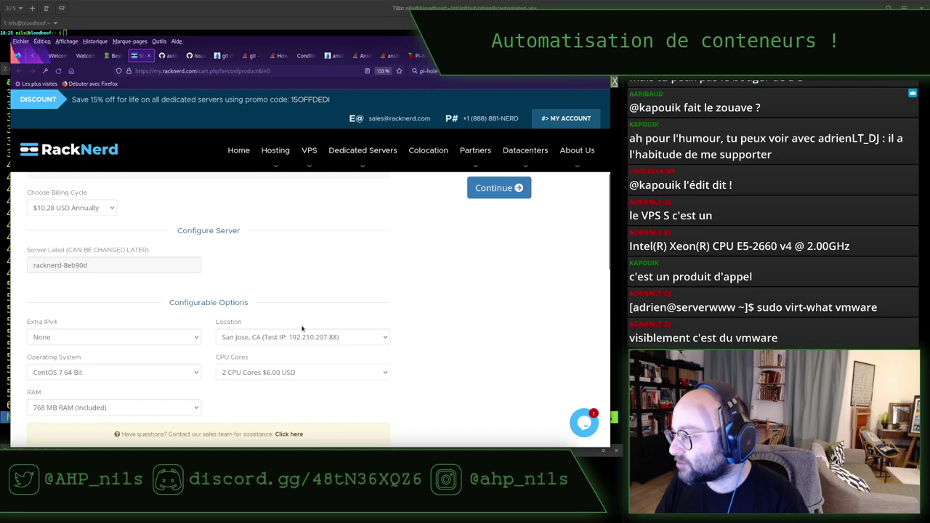
{"action": "scroll", "coordinate": [326, 332], "scroll_direction": "up", "scroll_amount": 3}
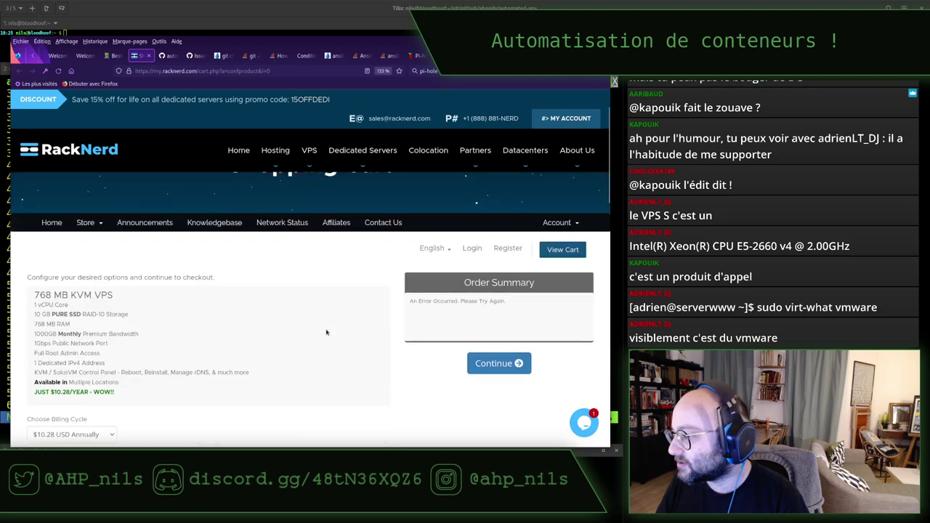
{"action": "scroll", "coordinate": [326, 332], "scroll_direction": "down", "scroll_amount": 5}
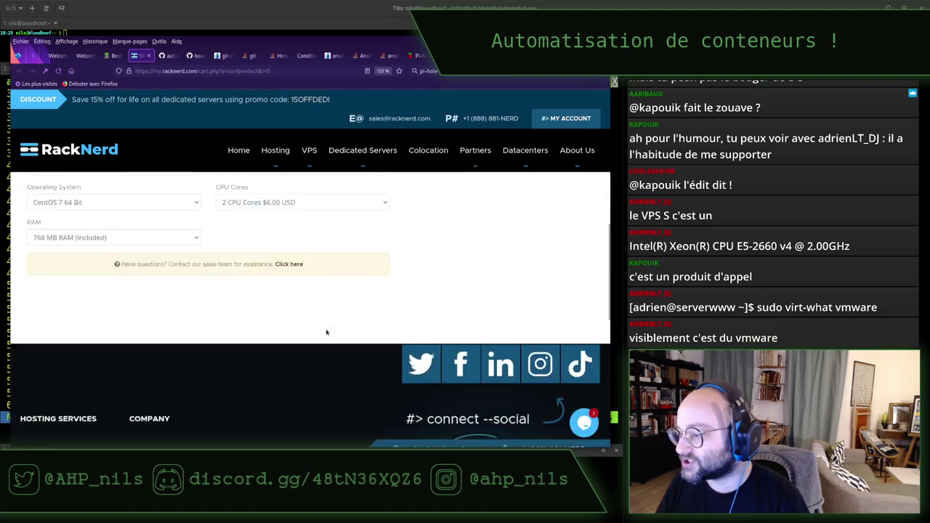
{"action": "scroll", "coordinate": [327, 332], "scroll_direction": "up", "scroll_amount": 3}
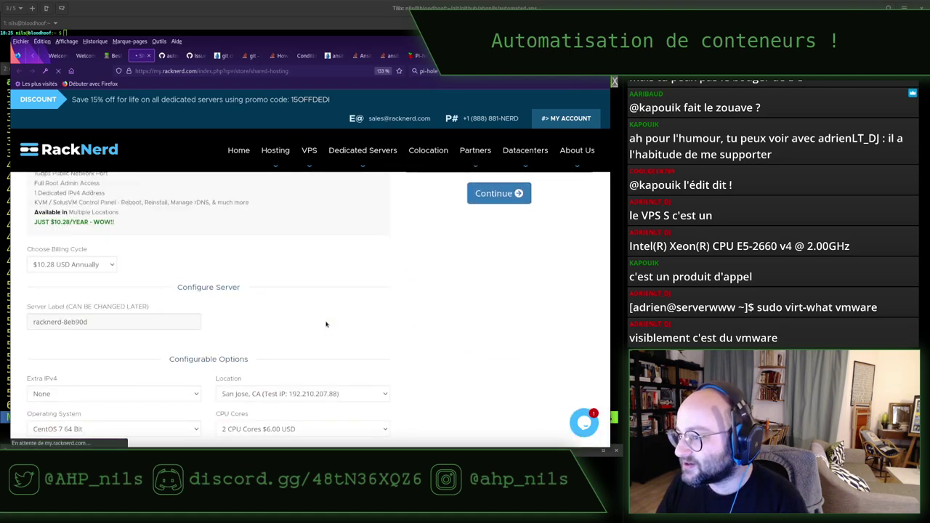
Look over the RackNerd shared hosting plans and their starting monthly prices.
{"action": "scroll", "coordinate": [326, 324], "scroll_direction": "down", "scroll_amount": 4}
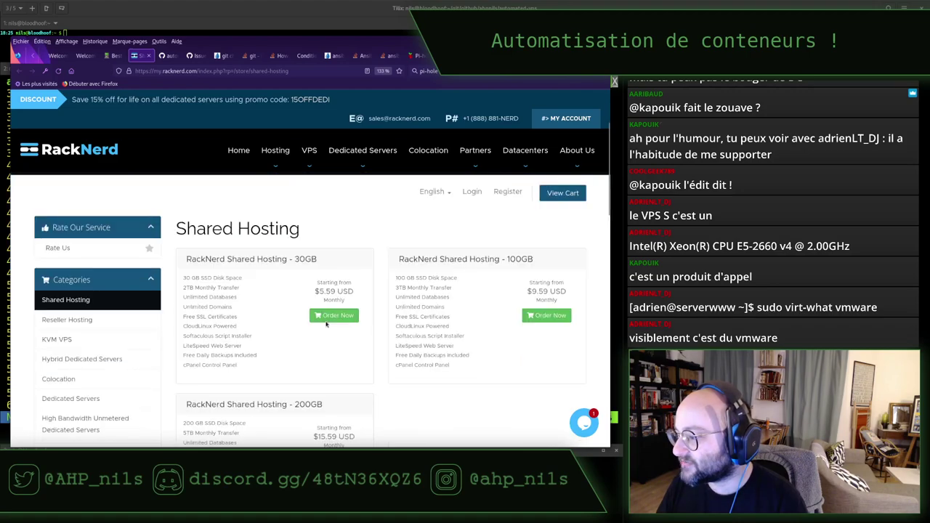
{"action": "scroll", "coordinate": [327, 325], "scroll_direction": "down", "scroll_amount": 1}
{"action": "scroll", "coordinate": [326, 324], "scroll_direction": "up", "scroll_amount": 2}
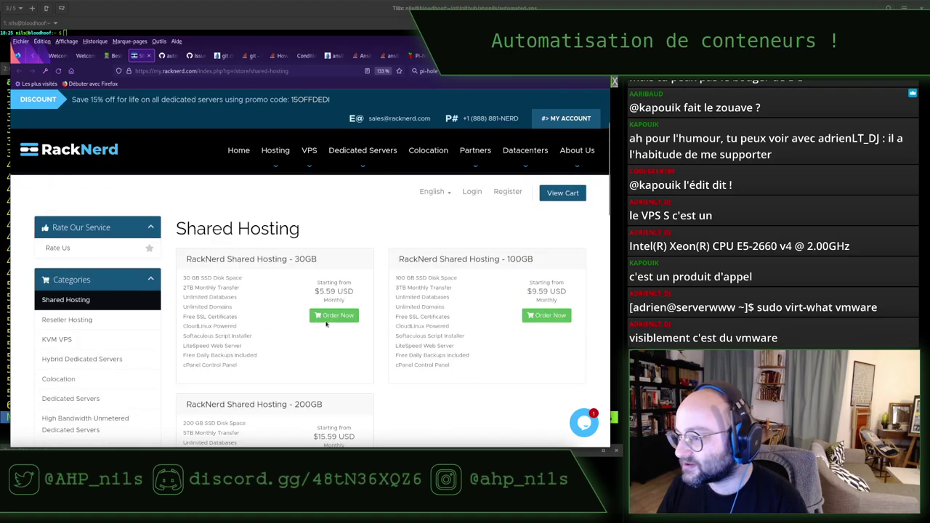